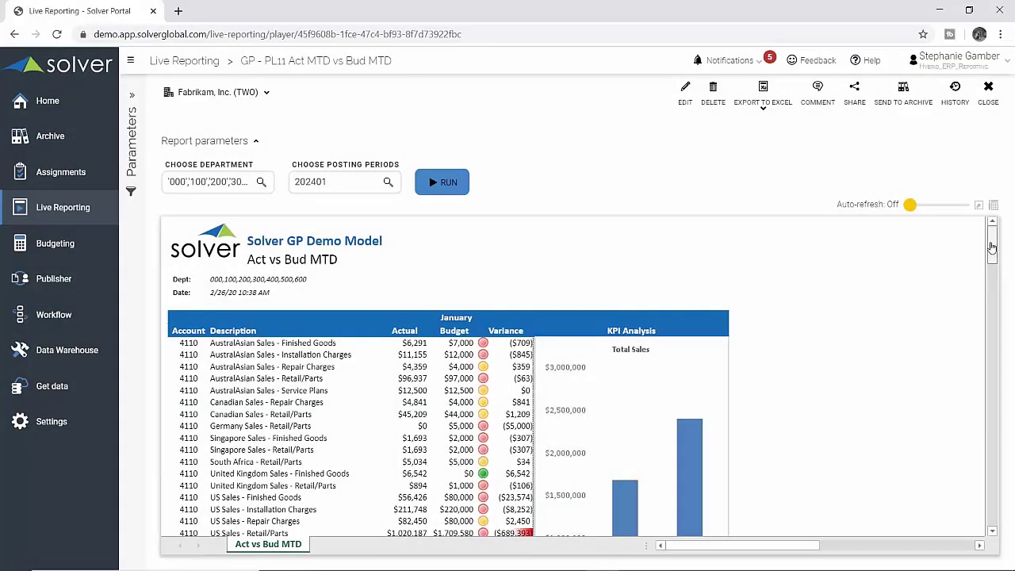
Drill into the $650 Training - Accounting actual to list its Actual Details transactions
{"action": "left_click_drag", "start_coordinate": [990, 250], "coordinate": [990, 317]}
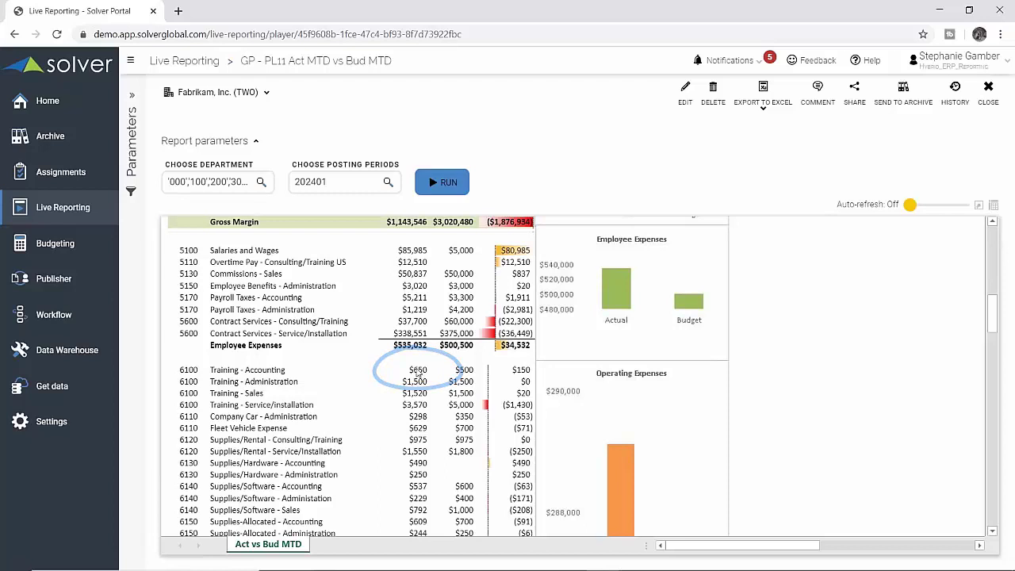
{"action": "left_click", "coordinate": [423, 371]}
{"action": "left_click", "coordinate": [427, 371]}
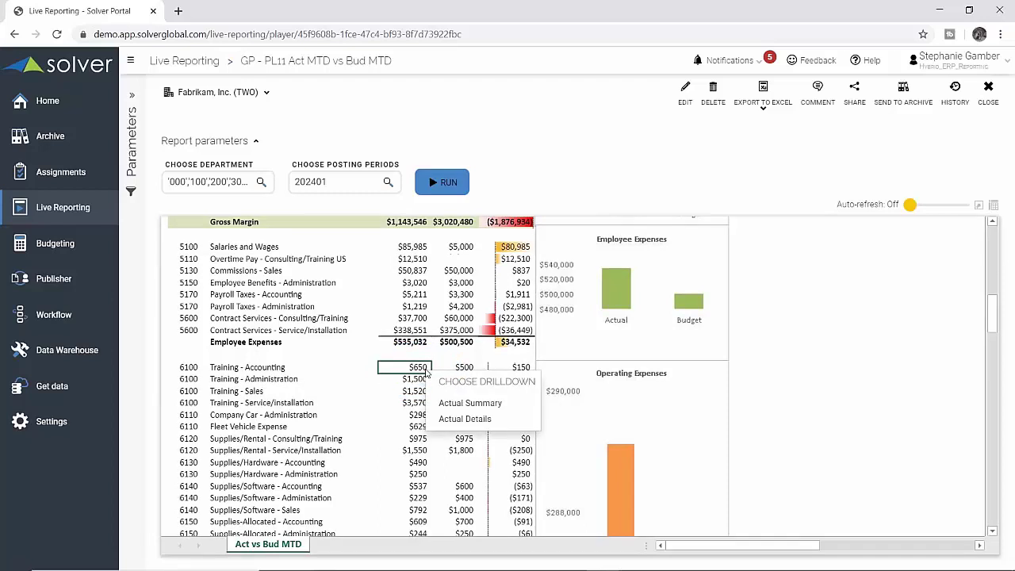
{"action": "left_click", "coordinate": [464, 418]}
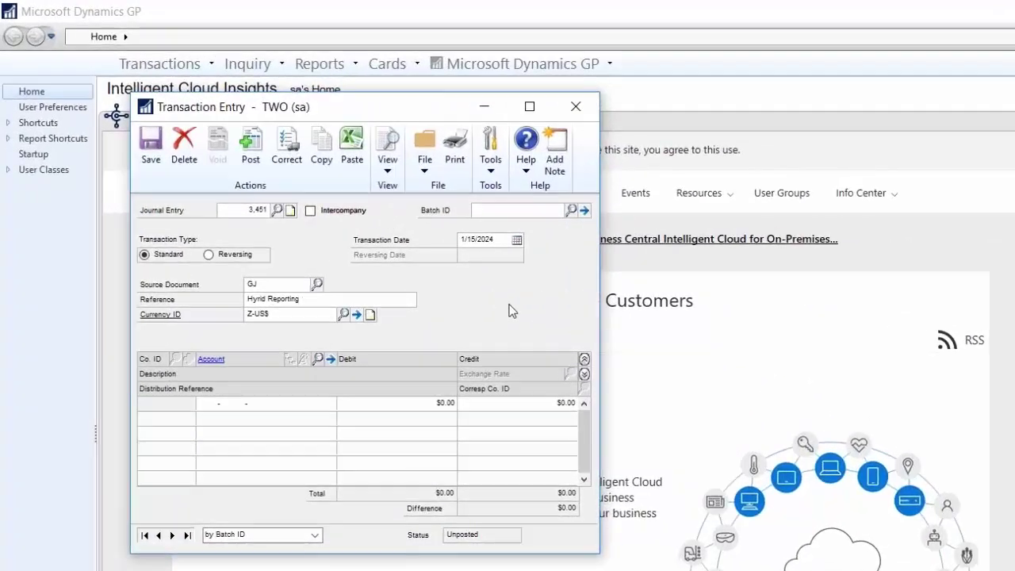
Finish the reference 'Test Journal', debit $125 to 200-6100-00, and enter 300 on the next row
{"action": "type", "text": "Test Journal"}
{"action": "left_click", "coordinate": [208, 402]}
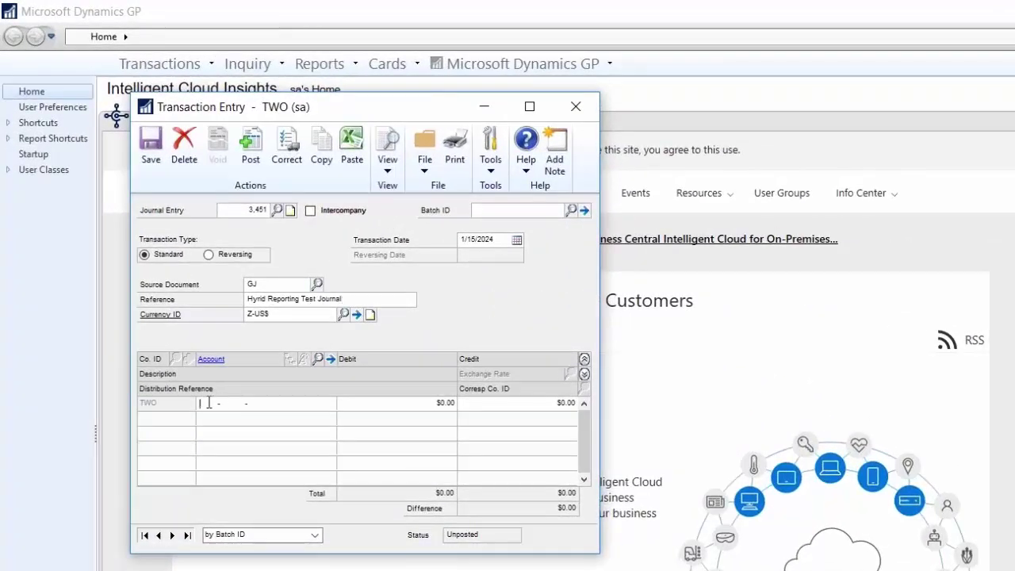
{"action": "type", "text": "200610000"}
{"action": "key", "text": "Tab"}
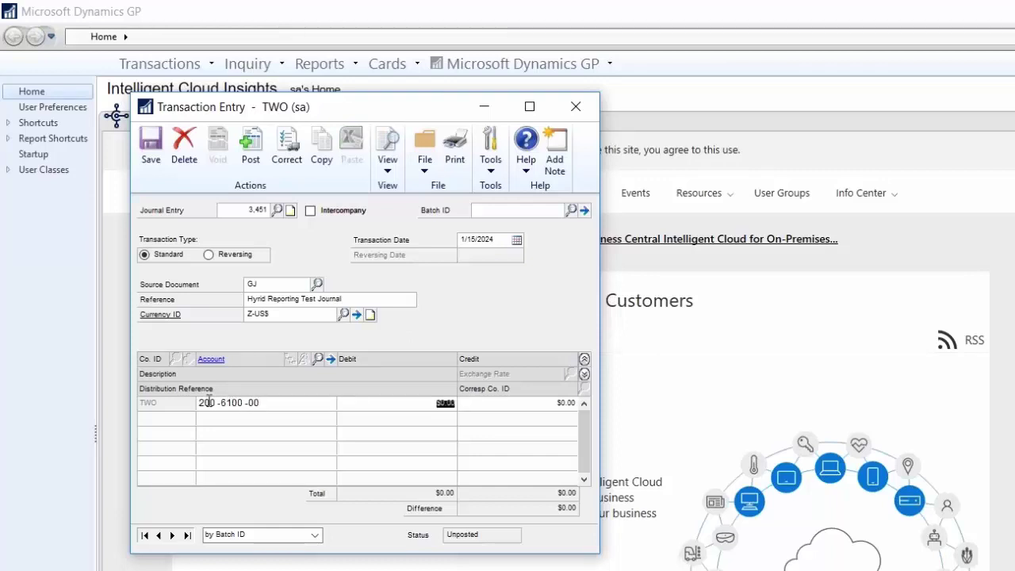
{"action": "type", "text": "125"}
{"action": "key", "text": "Tab"}
{"action": "key", "text": "Tab"}
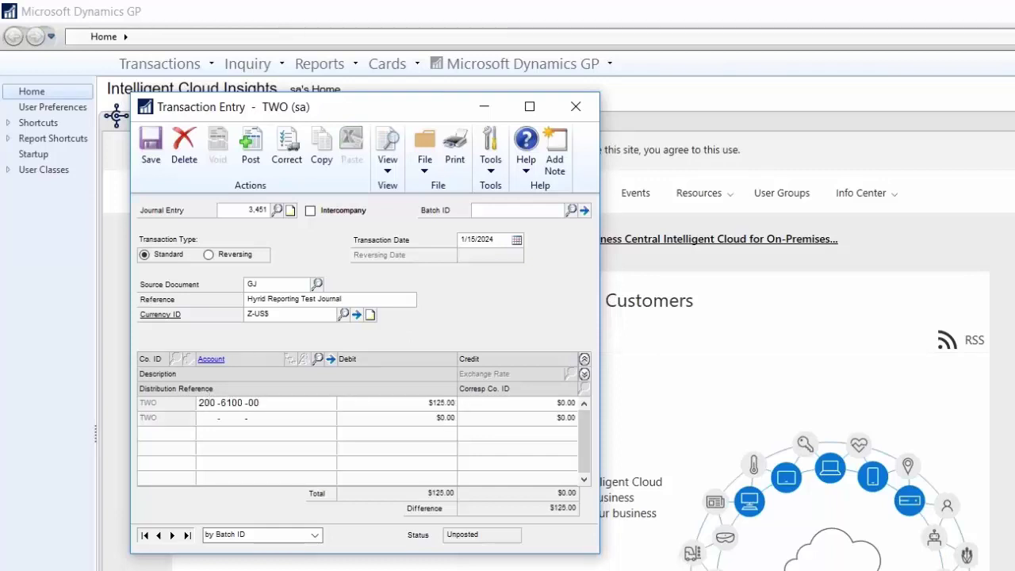
{"action": "type", "text": "300"}
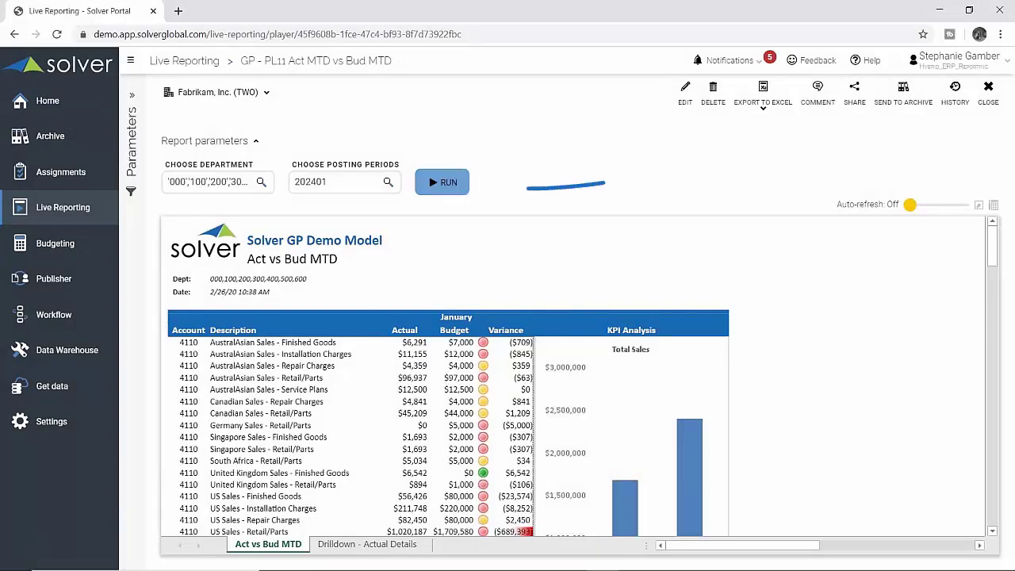
Rerun the report and drill into Actual Details for the updated $775 Training - Accounting actual
{"action": "left_click", "coordinate": [448, 183]}
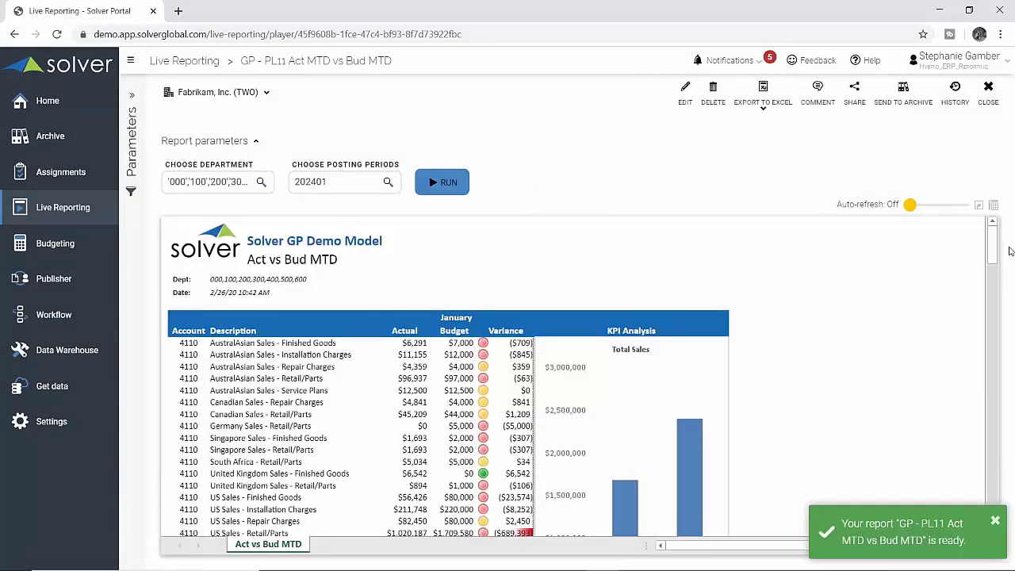
{"action": "left_click_drag", "start_coordinate": [992, 255], "coordinate": [990, 324]}
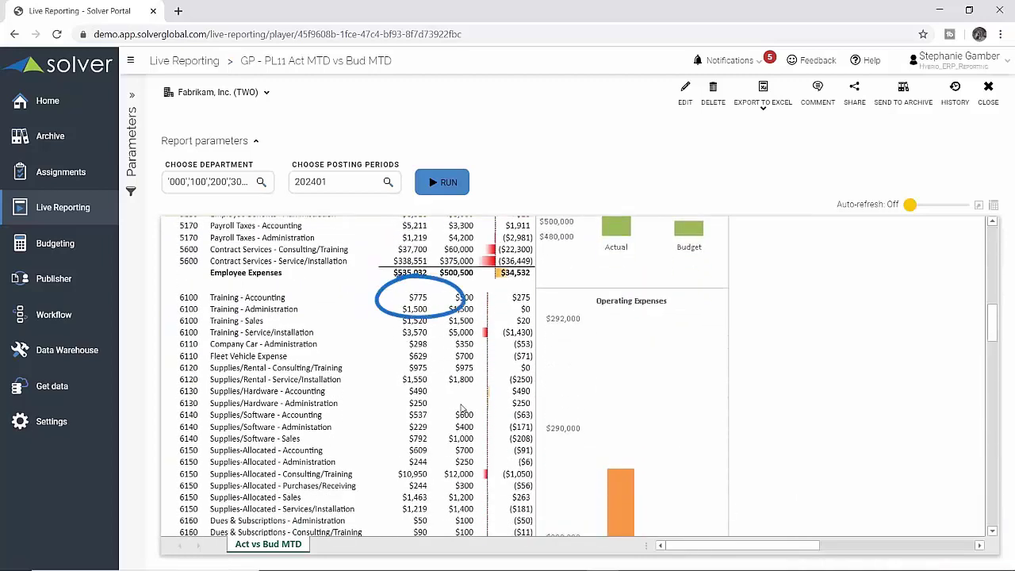
{"action": "left_click", "coordinate": [412, 299]}
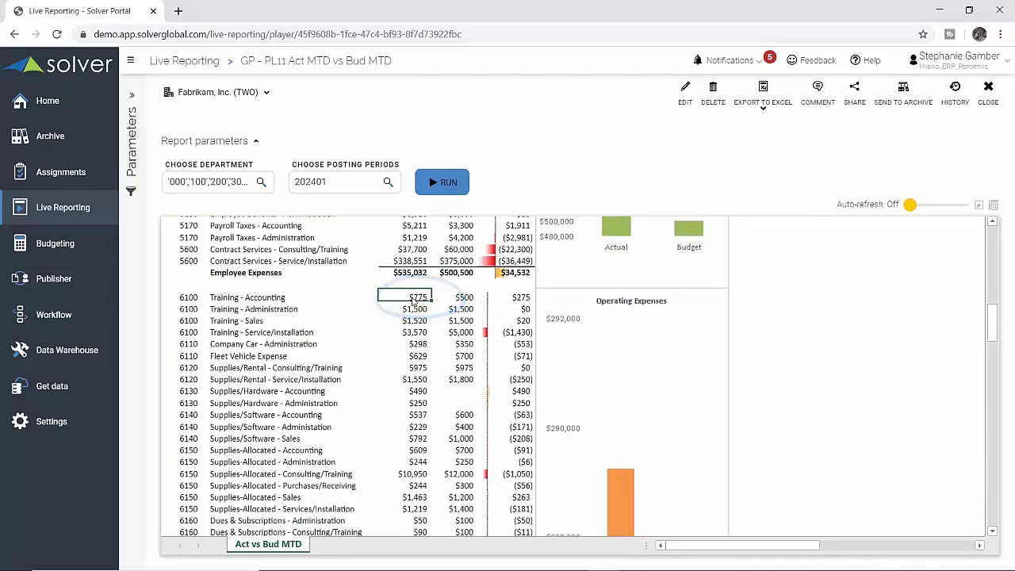
{"action": "left_click", "coordinate": [443, 346]}
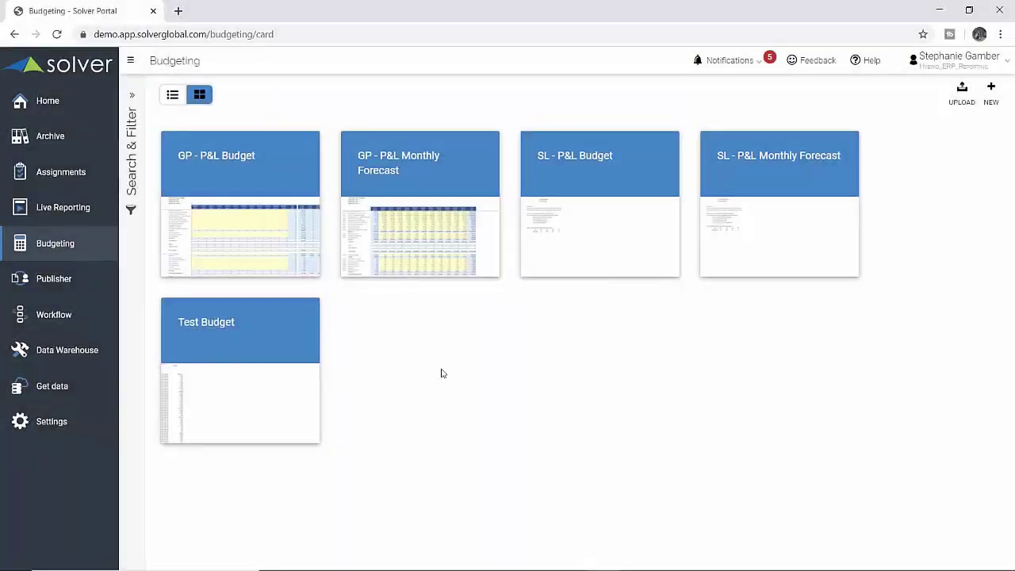
Open the GP - P&L Budget input form, keeping department 200 in the department picker
{"action": "mouse_move", "coordinate": [297, 268]}
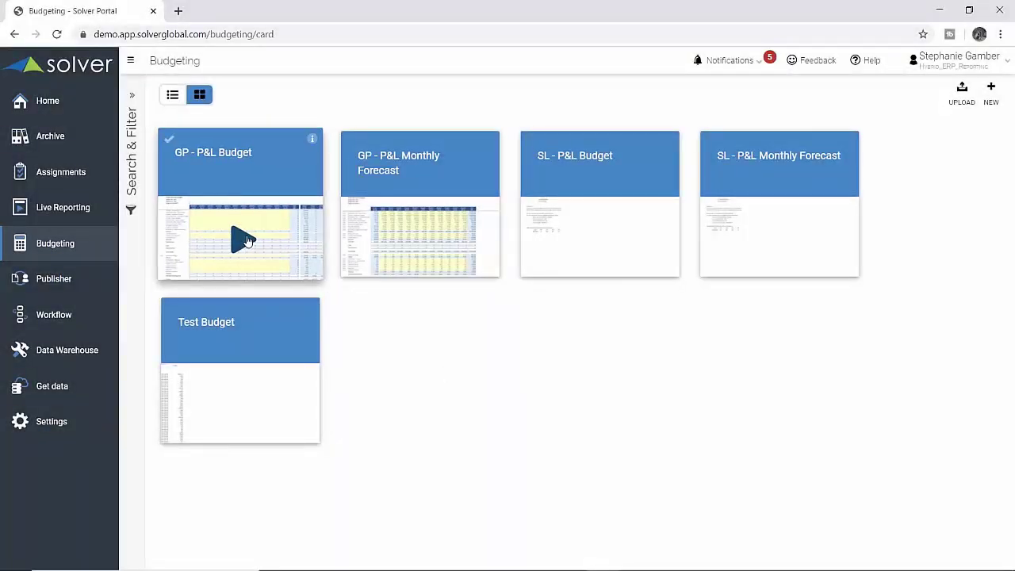
{"action": "left_click", "coordinate": [247, 240]}
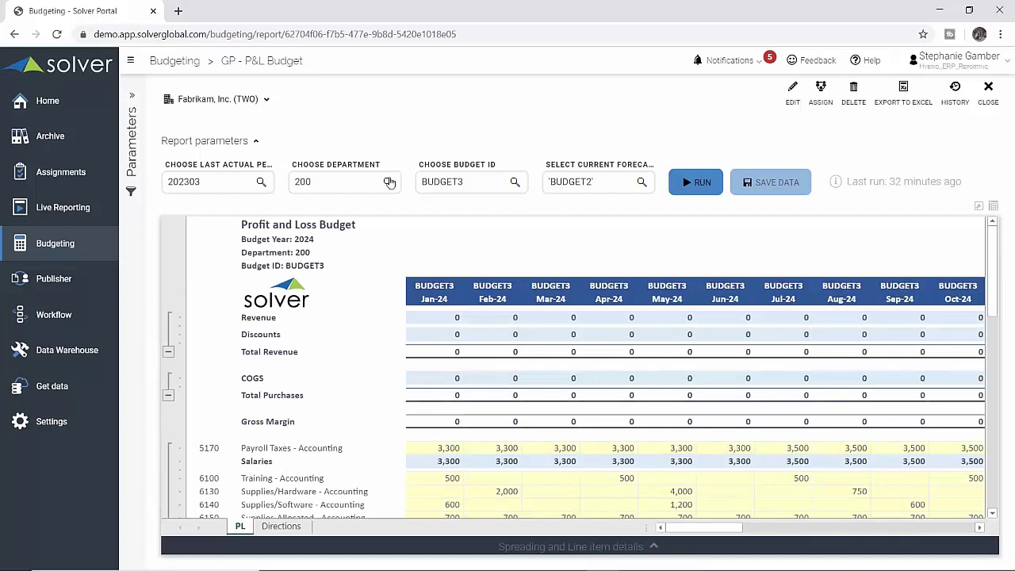
{"action": "left_click", "coordinate": [389, 182]}
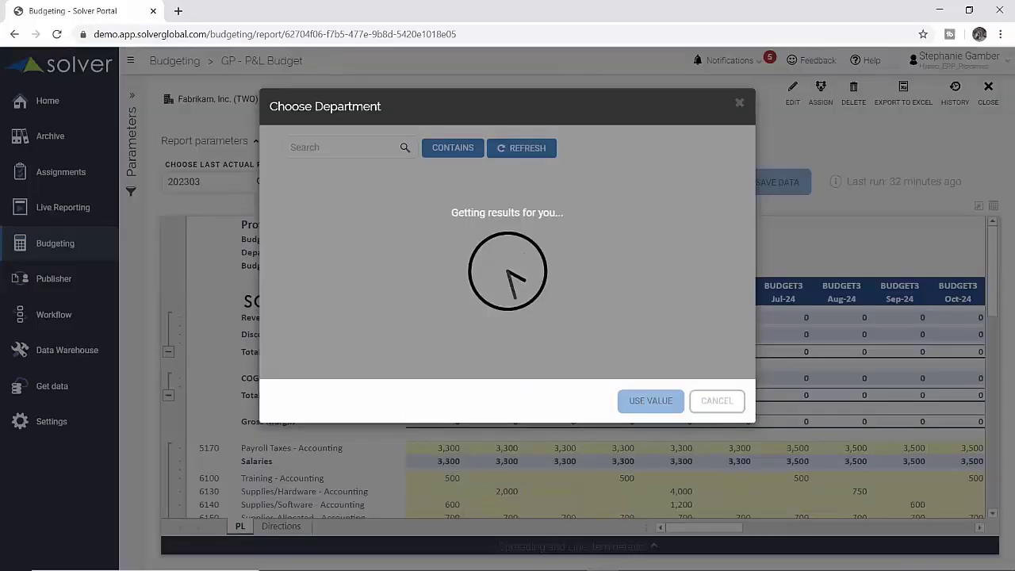
{"action": "left_click_drag", "start_coordinate": [439, 102], "coordinate": [363, 99]}
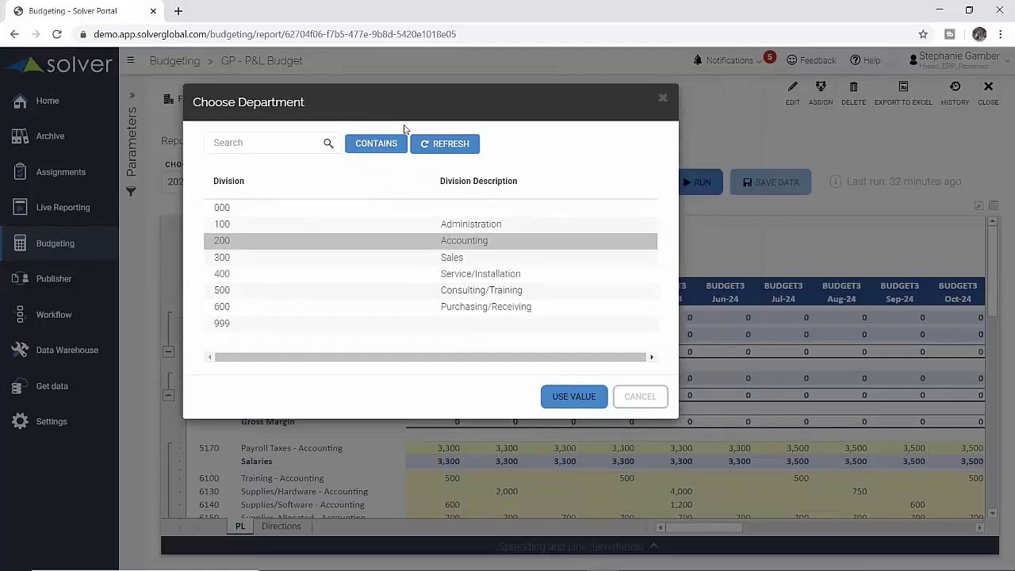
{"action": "left_click", "coordinate": [663, 97]}
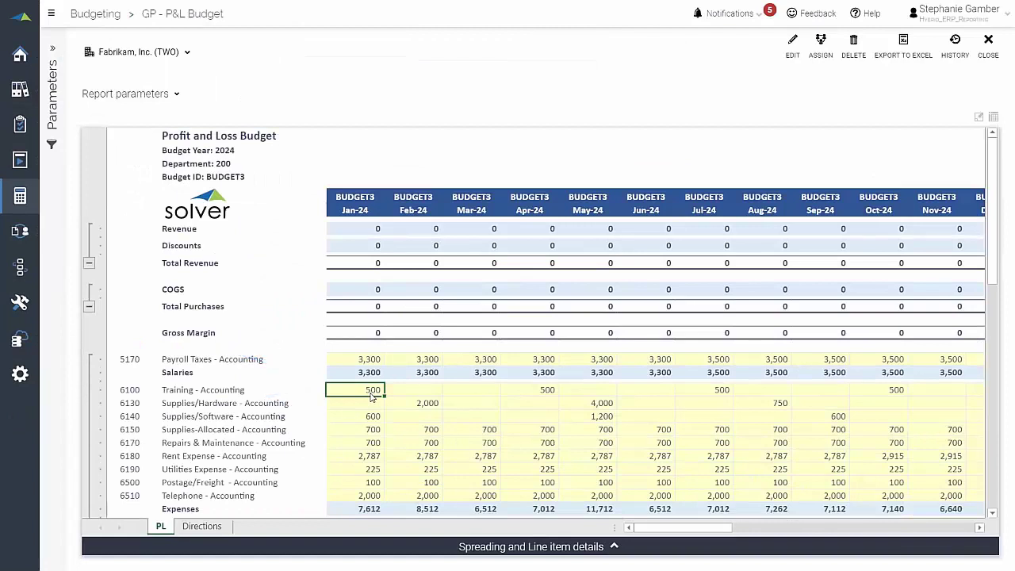
Set Training - Accounting to 750 for Jan-24, Apr-24, Jul-24 and Oct-24, then save to GP
{"action": "type", "text": "75"}
{"action": "left_click", "coordinate": [530, 390]}
{"action": "type", "text": "750"}
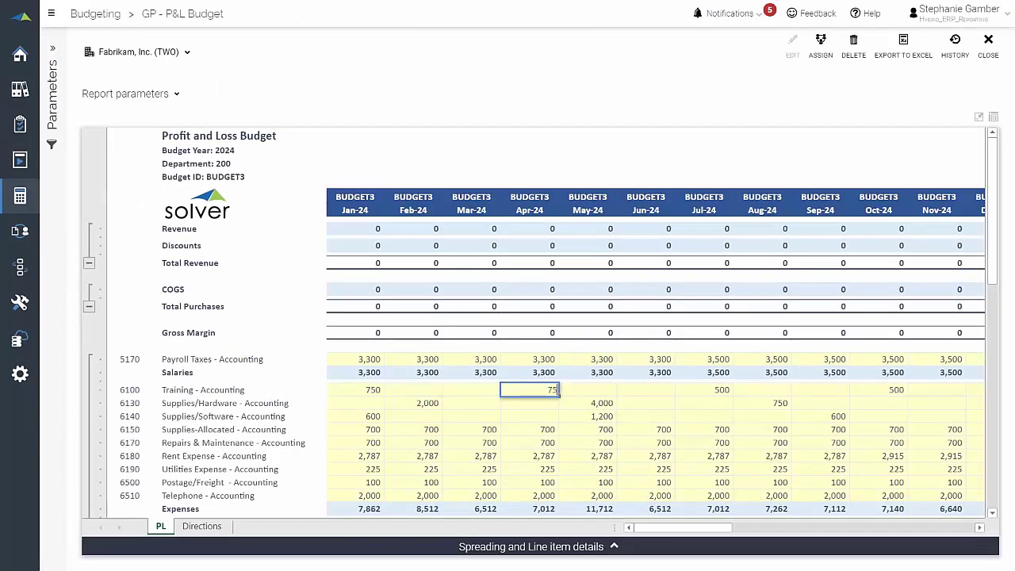
{"action": "left_click", "coordinate": [703, 390]}
{"action": "type", "text": "750"}
{"action": "left_click", "coordinate": [878, 389]}
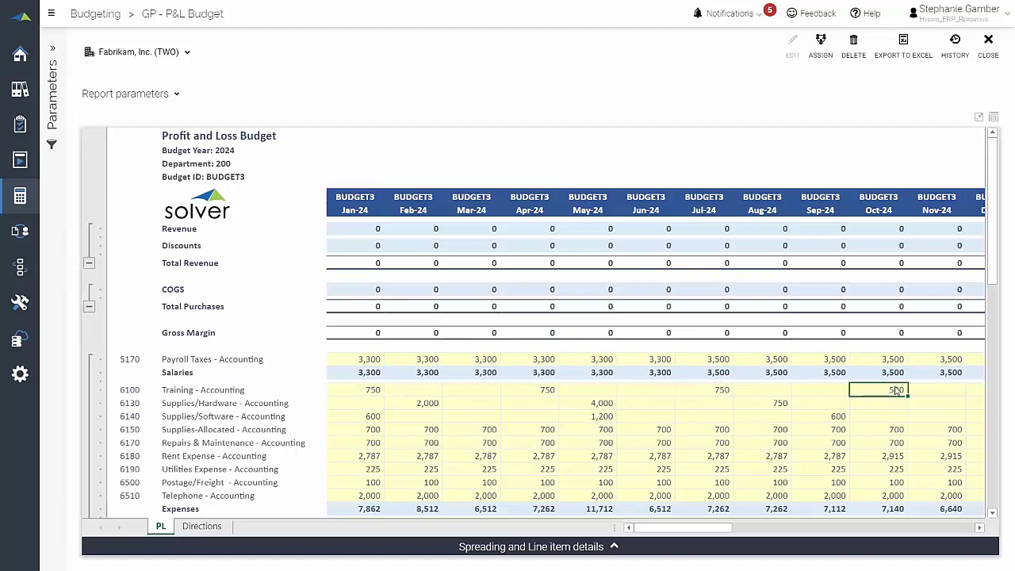
{"action": "type", "text": "750"}
{"action": "key", "text": "Return"}
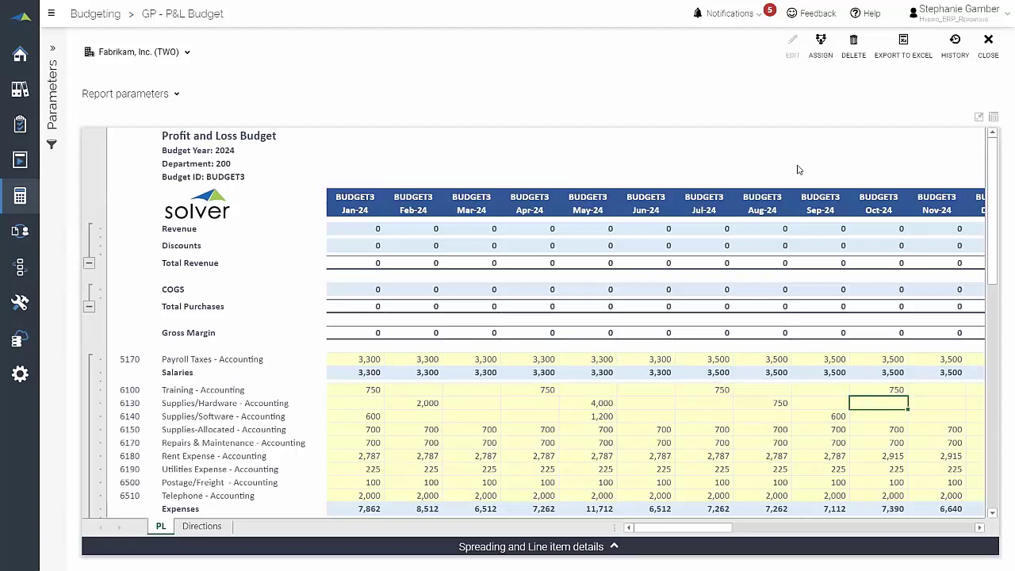
{"action": "left_click", "coordinate": [979, 117]}
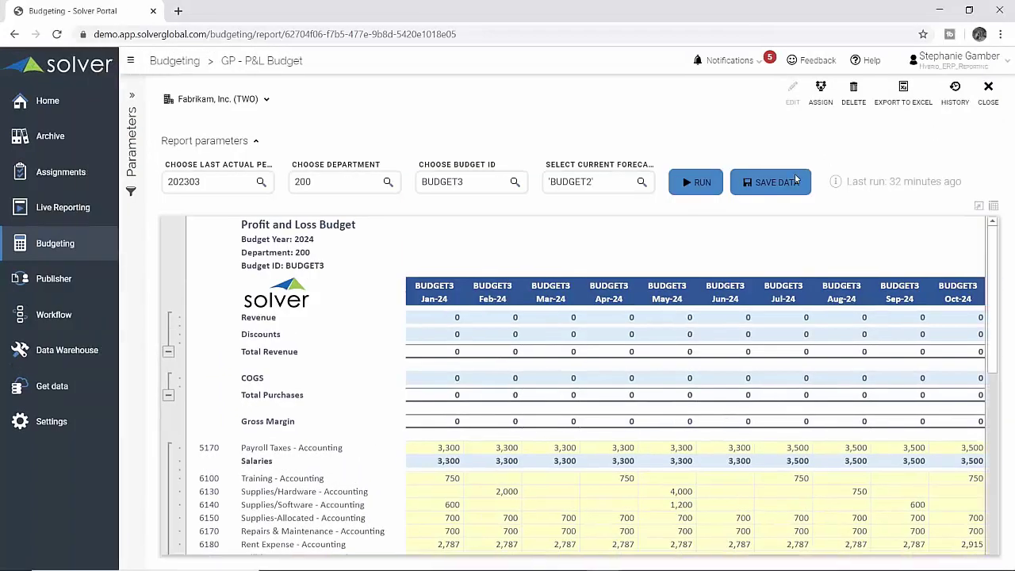
{"action": "left_click", "coordinate": [774, 191]}
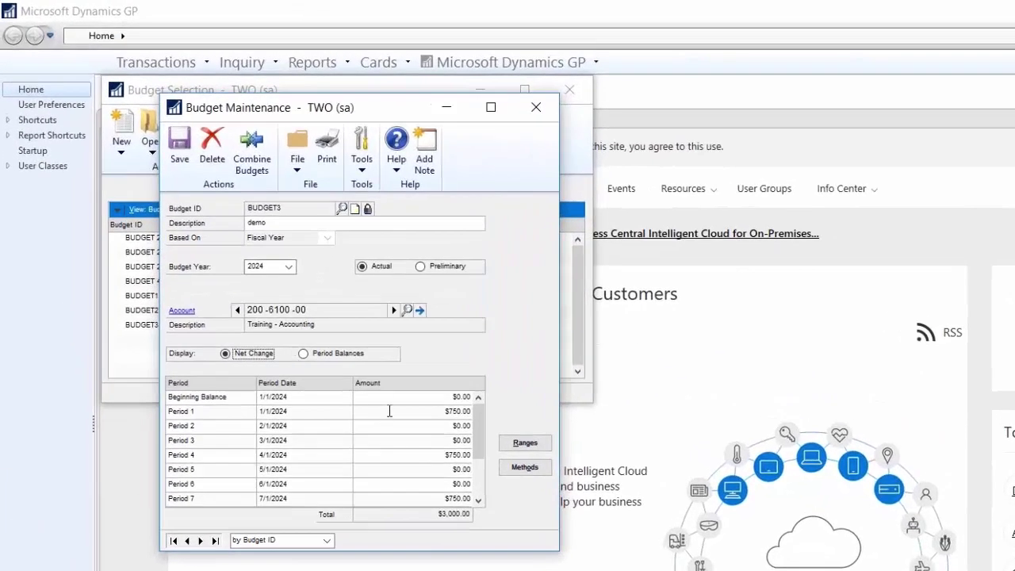
Scroll BUDGET3's period amounts for 200-6100-00 to confirm $750.00 in periods 1, 4 and 7
{"action": "left_click", "coordinate": [478, 501]}
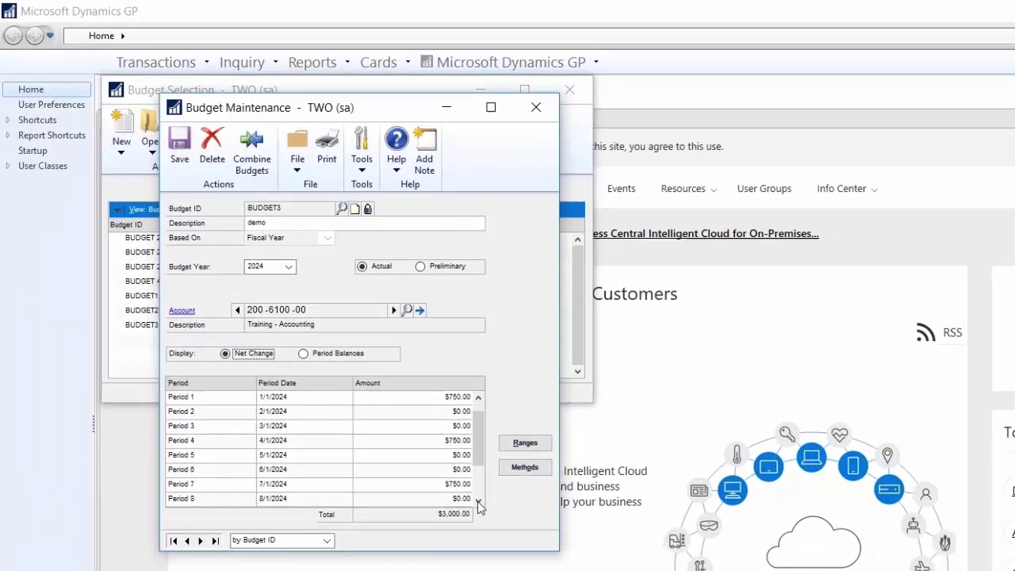